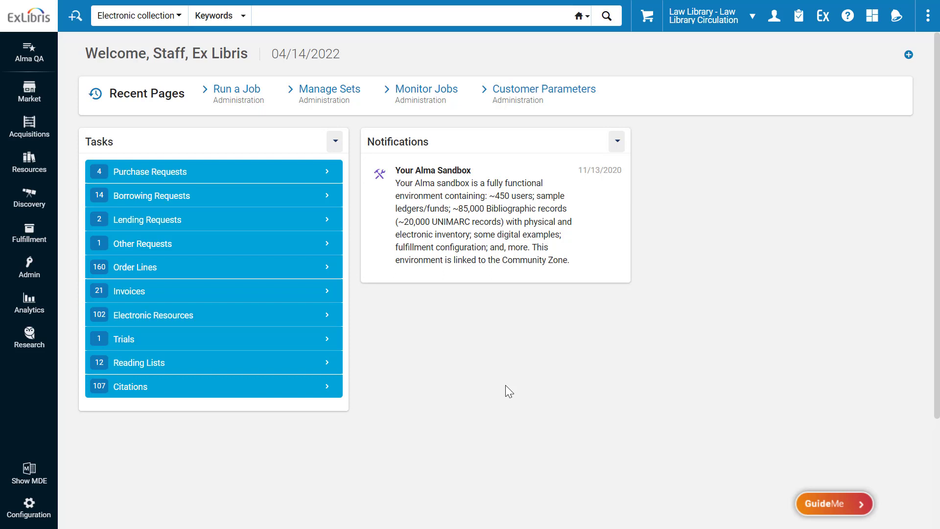
Step: Choose the Change Electronic Collection information job, filtered to electronic collections, and run it on the Defense Journals set
click(13, 270)
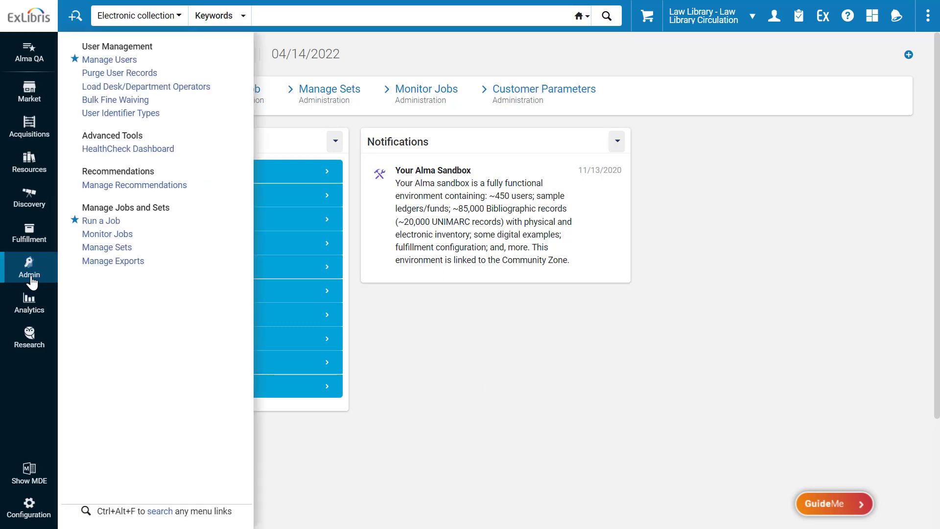
click(104, 223)
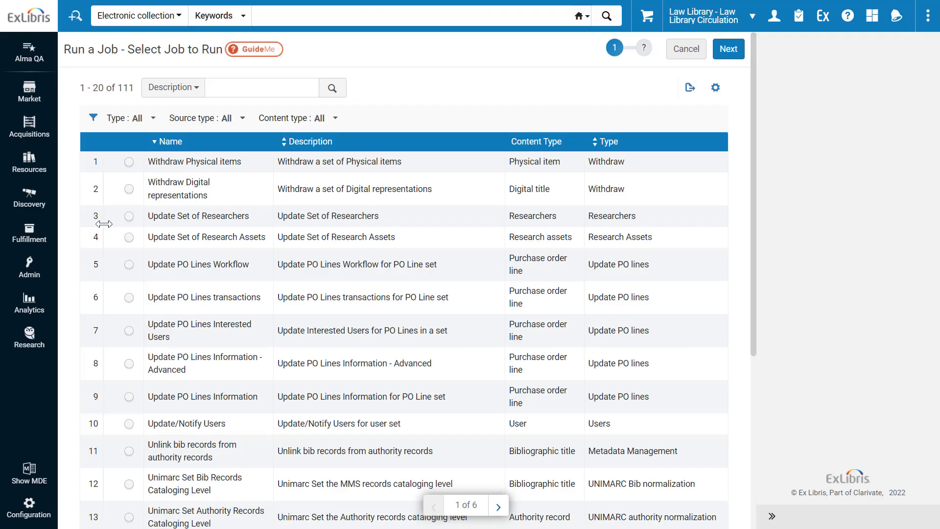
click(335, 119)
click(349, 205)
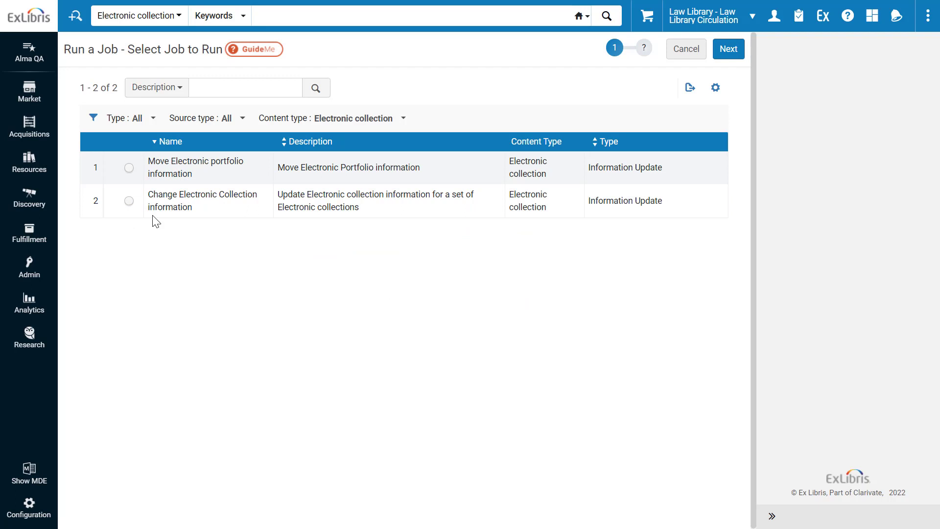
click(129, 200)
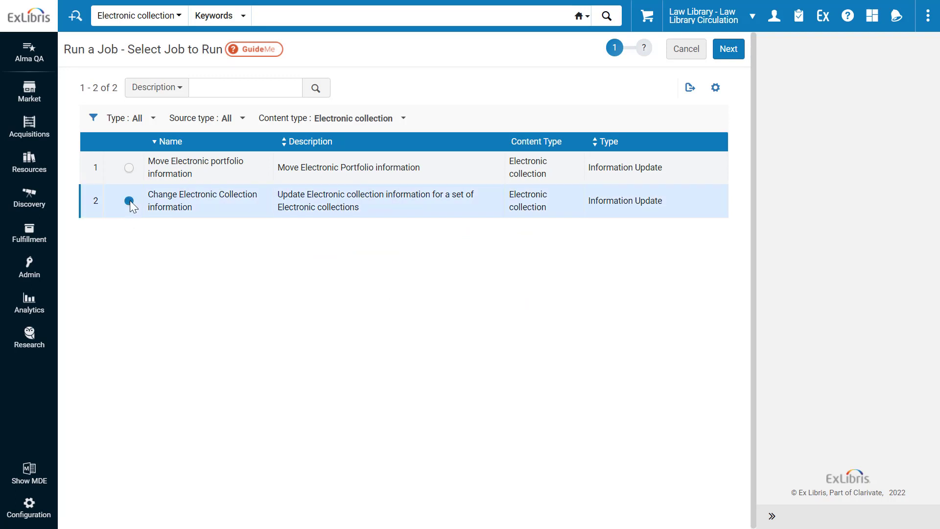
click(728, 50)
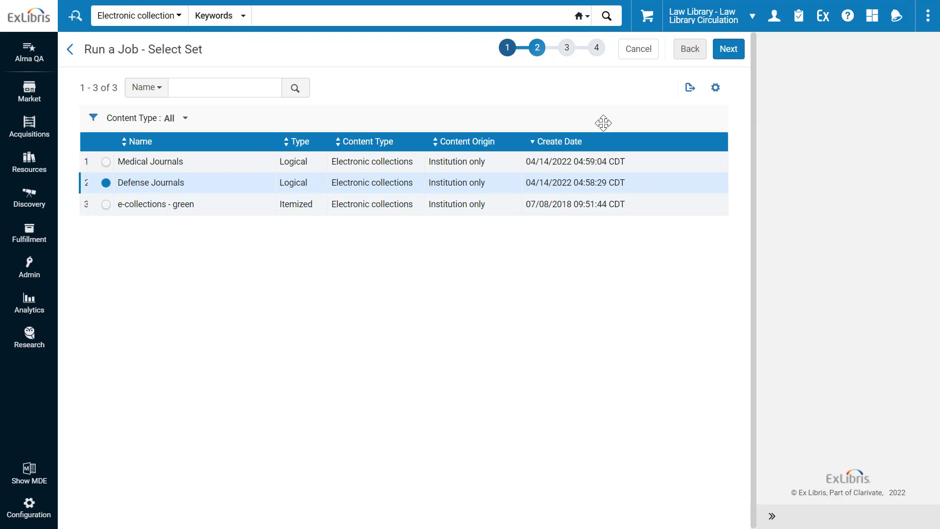
click(735, 58)
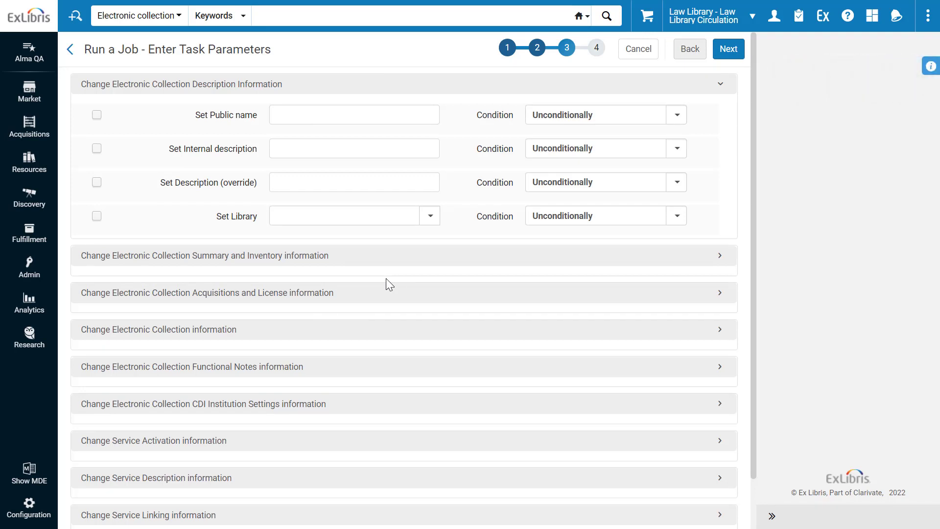
Step: Expand the Change Electronic Collection information parameters and review the blank fields, all set to Unconditionally
click(156, 338)
scroll(157, 338, down, 6)
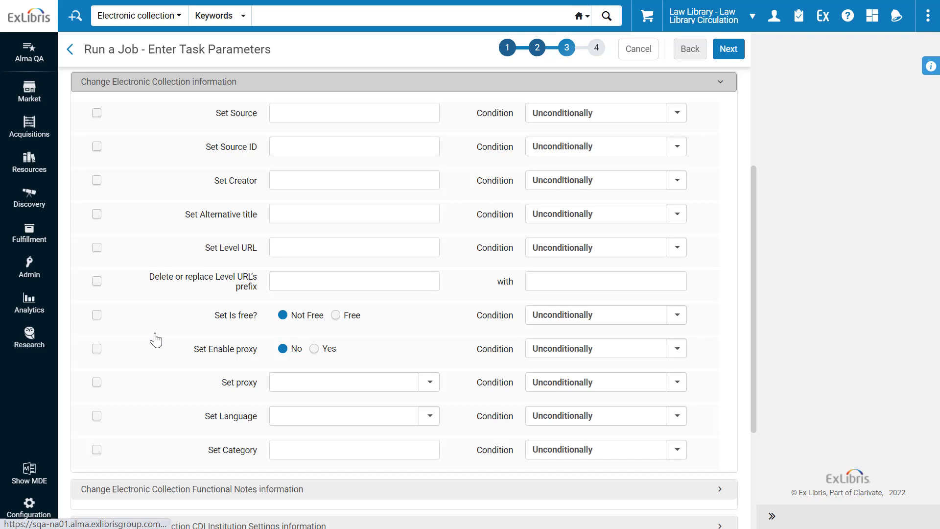
scroll(235, 305, up, 1)
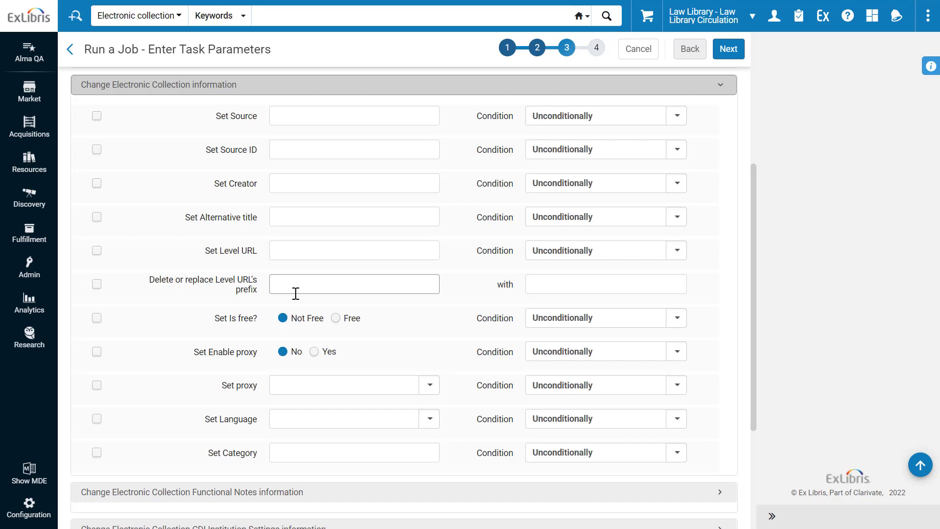
scroll(296, 293, down, 4)
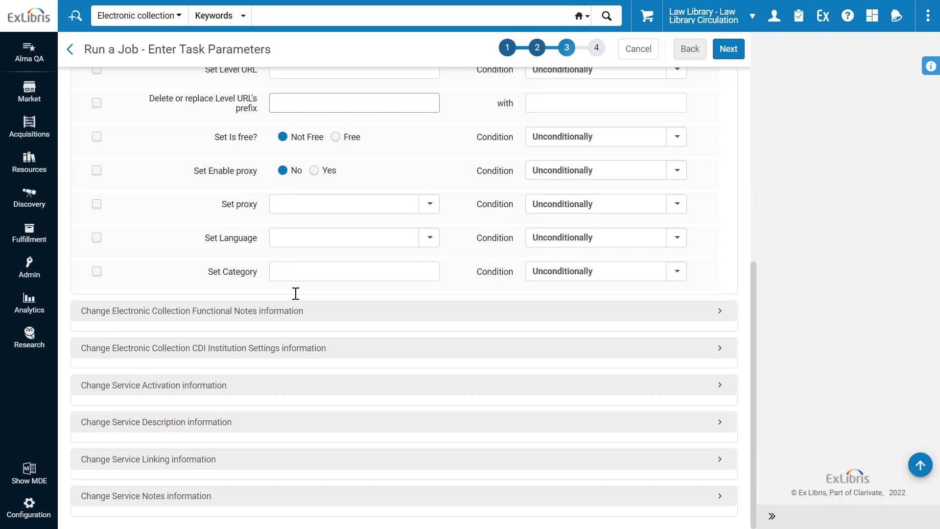
Step: Enable Set Authentication note with 'Sorry, the platform is unavailable due to maintenance!', applied Unconditionally
click(232, 313)
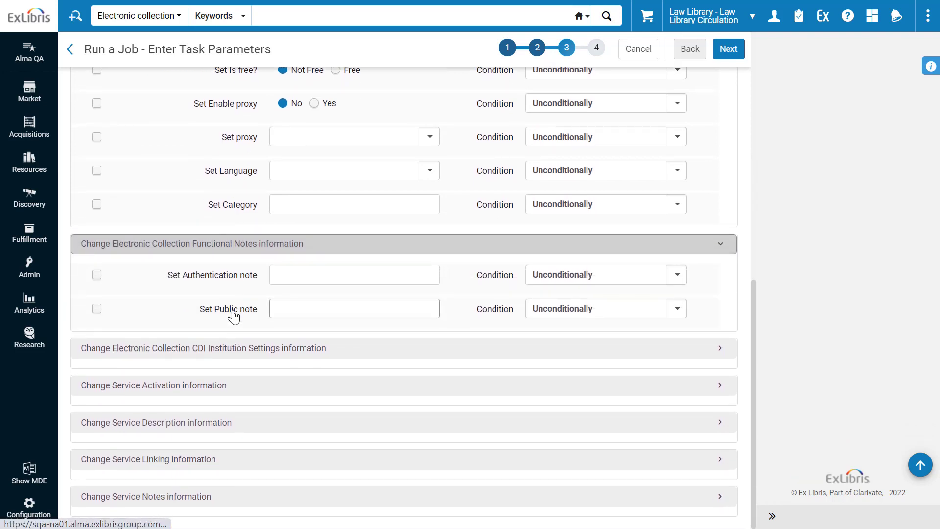
click(97, 275)
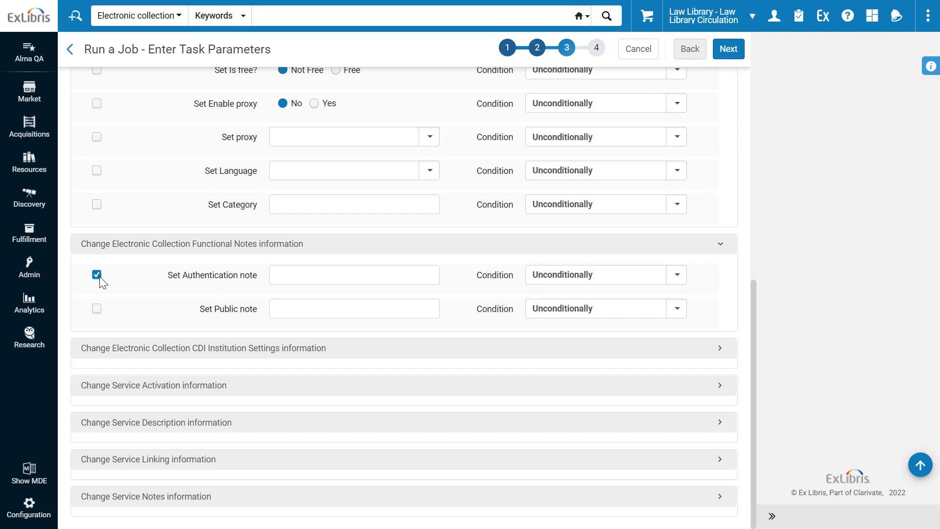
click(285, 274)
key(ctrl+v)
drag(288, 280, 262, 282)
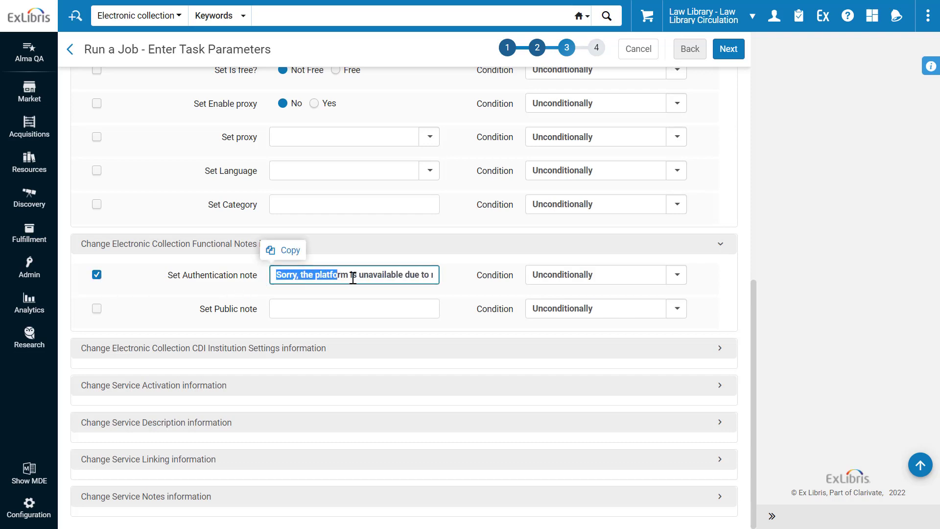
drag(392, 274, 438, 277)
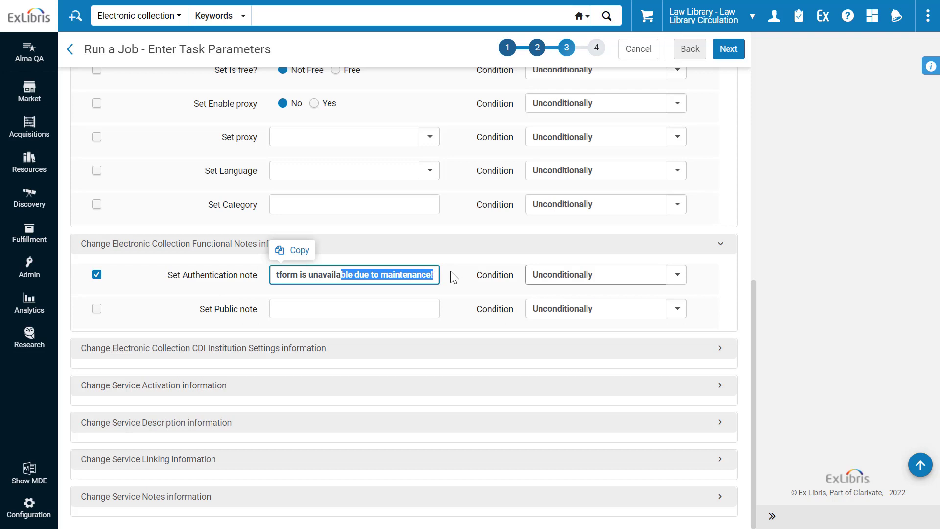
click(564, 283)
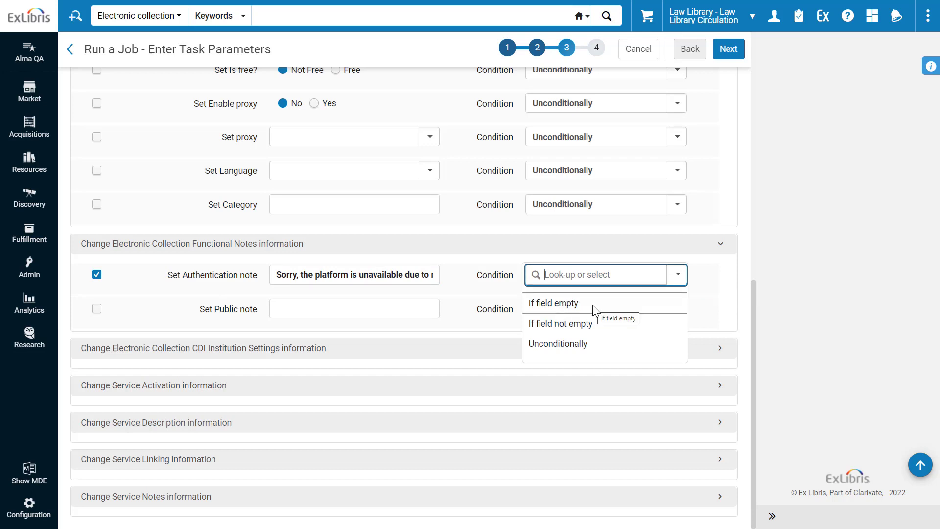
click(590, 343)
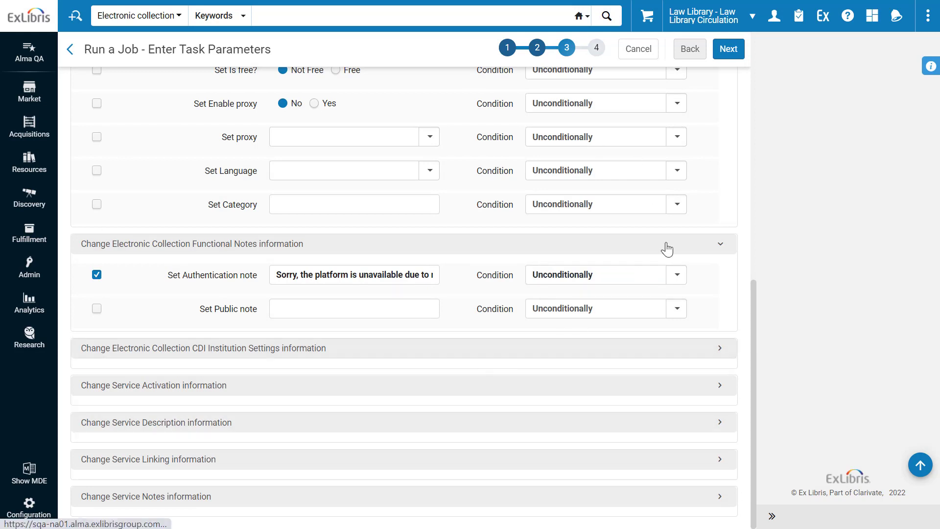
Step: Review, submit and confirm the job for the 19 Defense Journals collections
click(730, 58)
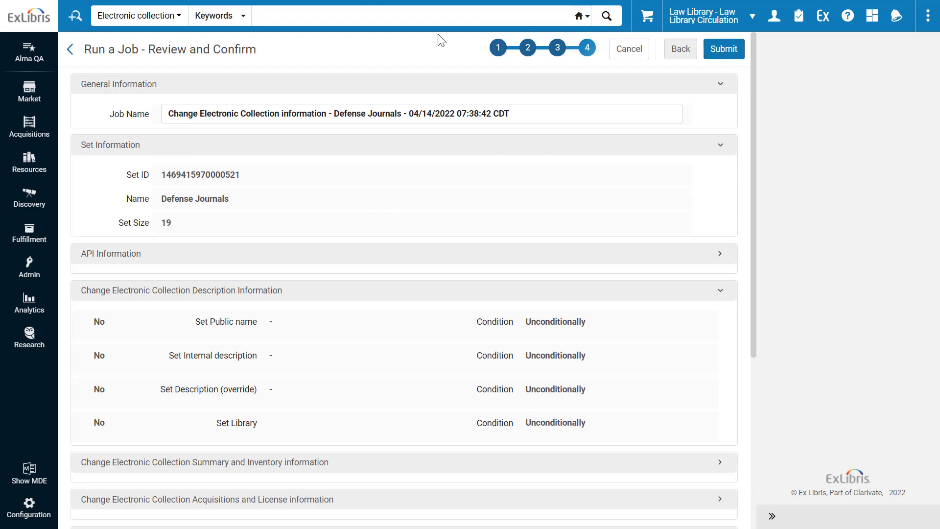
click(730, 51)
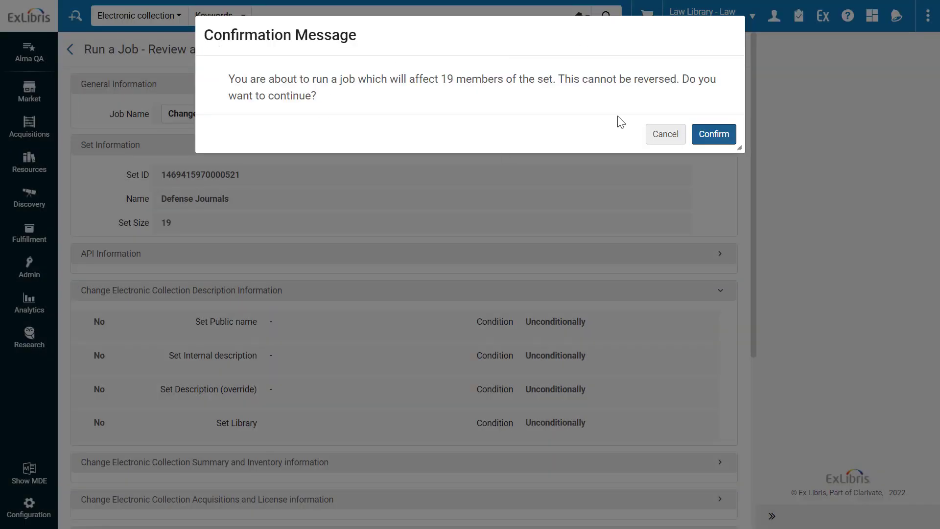
click(731, 135)
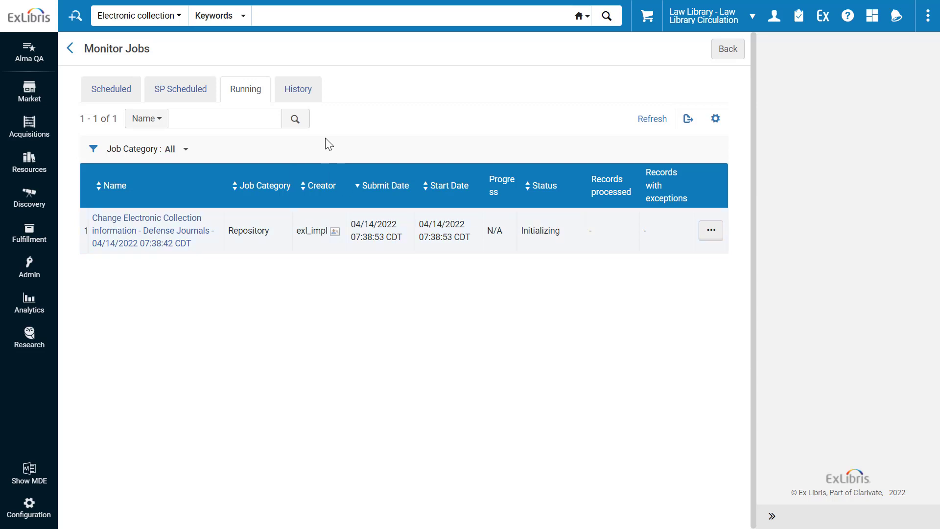
Step: Open the Defense Journals job's report from the jobs History, showing 19 collections updated
click(309, 93)
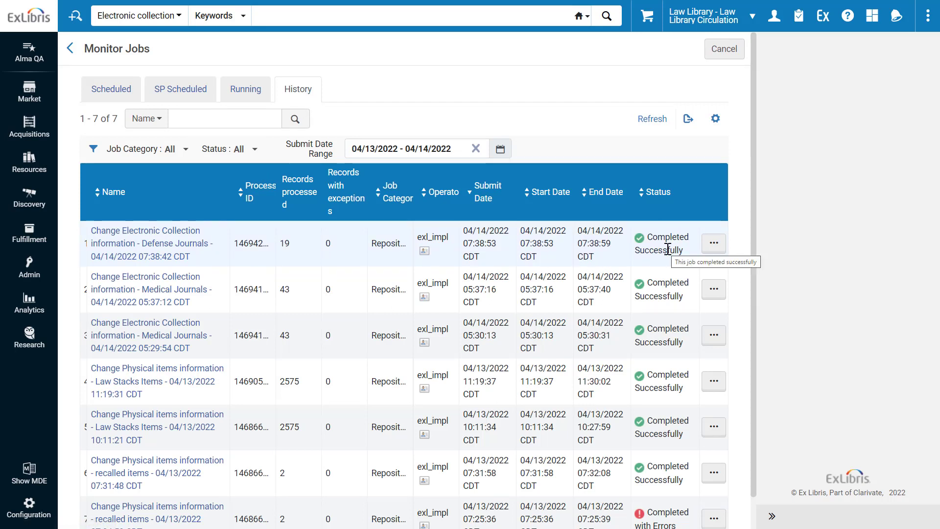
click(713, 243)
click(696, 271)
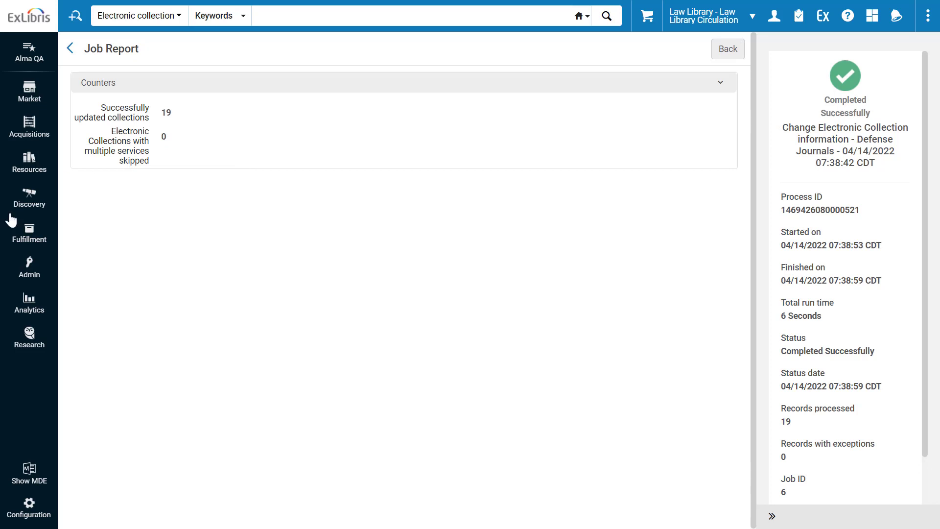
Step: Open the first Defense Journals collection's Notes to confirm the maintenance authentication note
click(31, 267)
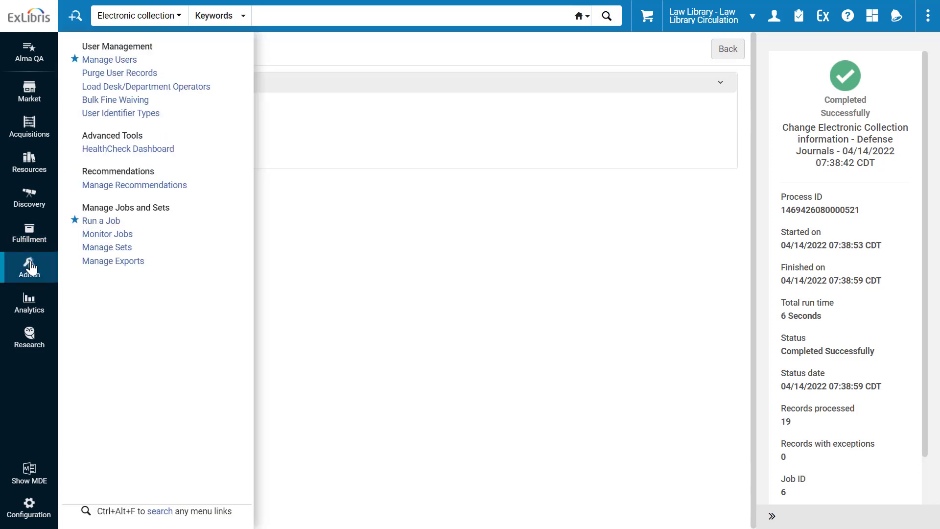
click(108, 248)
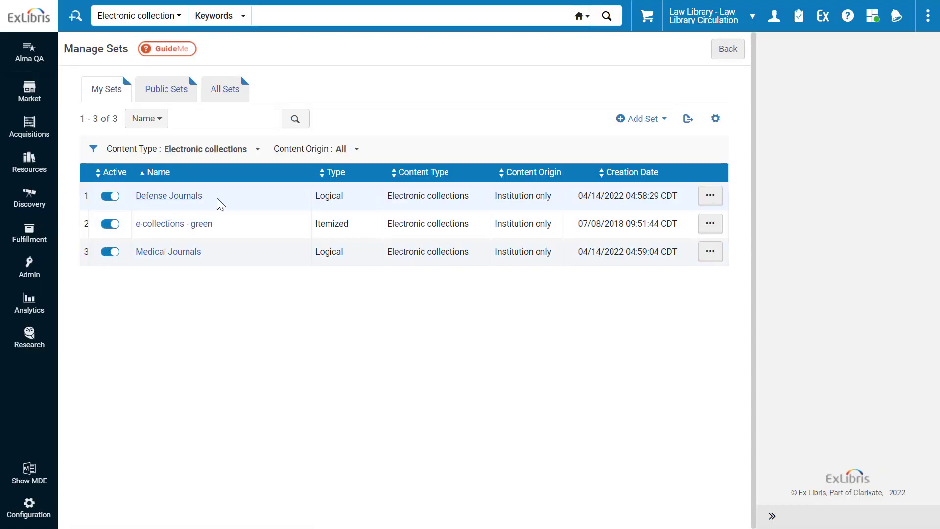
click(711, 196)
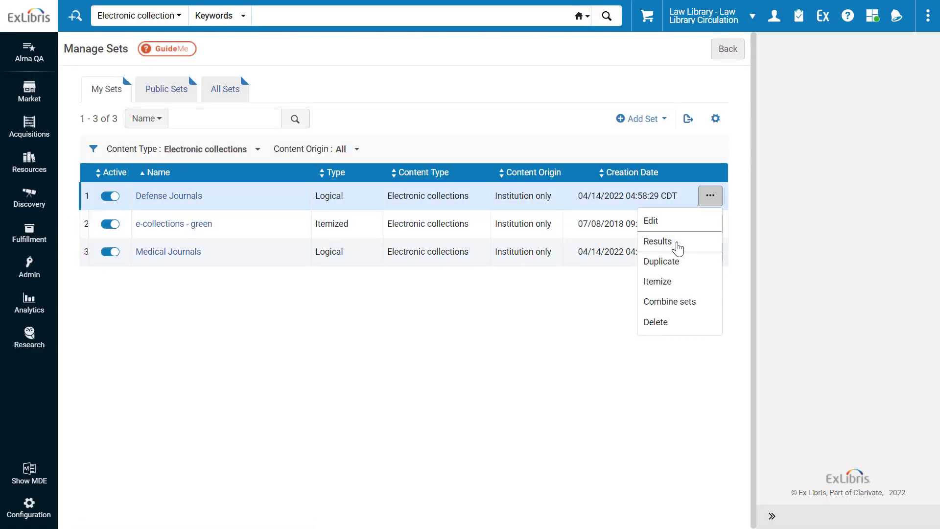
click(679, 246)
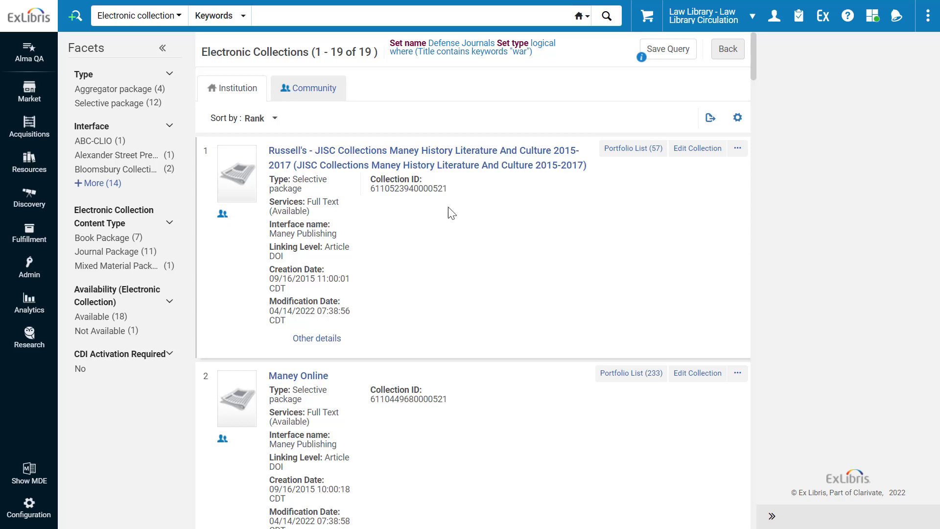
click(699, 152)
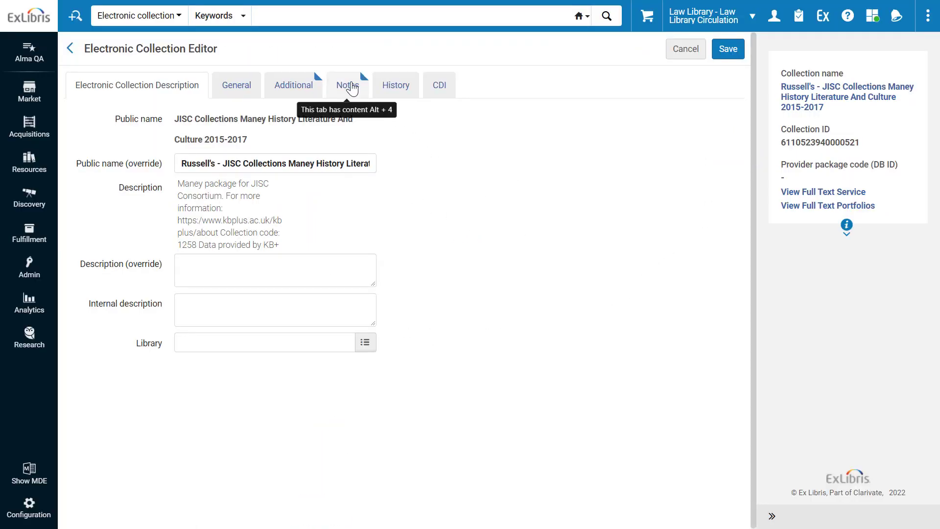
click(349, 86)
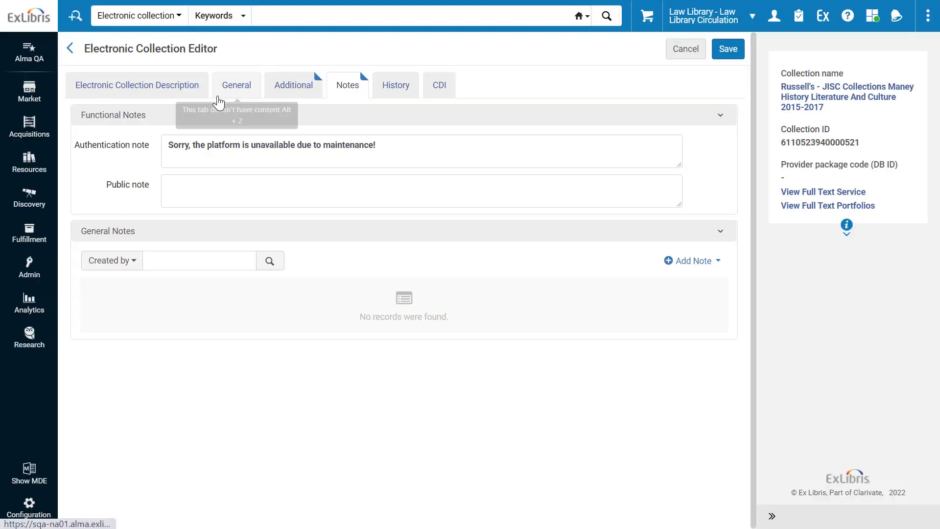